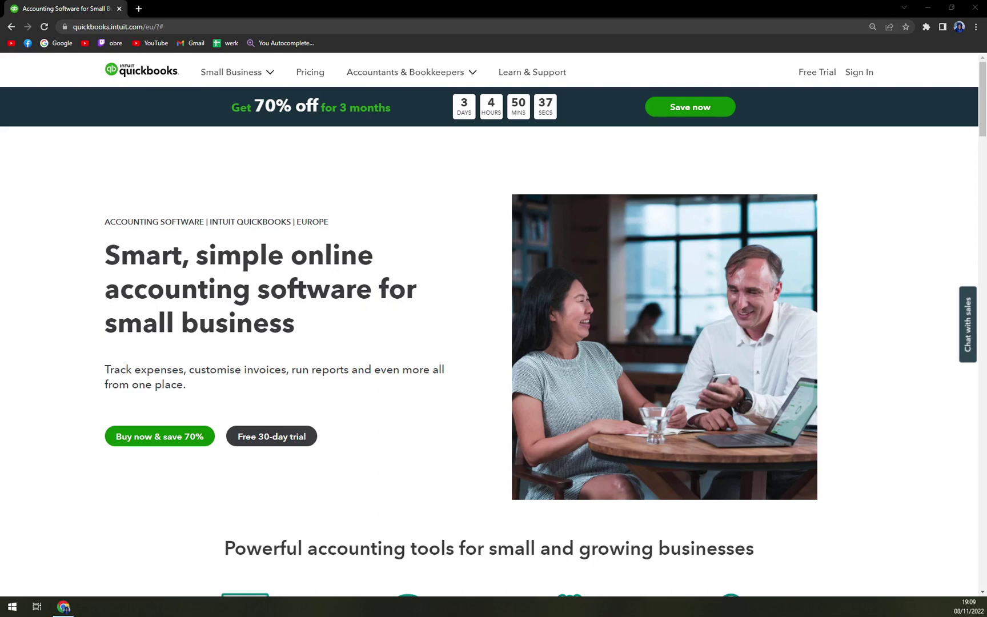
pyautogui.scroll(-1, 321, 300)
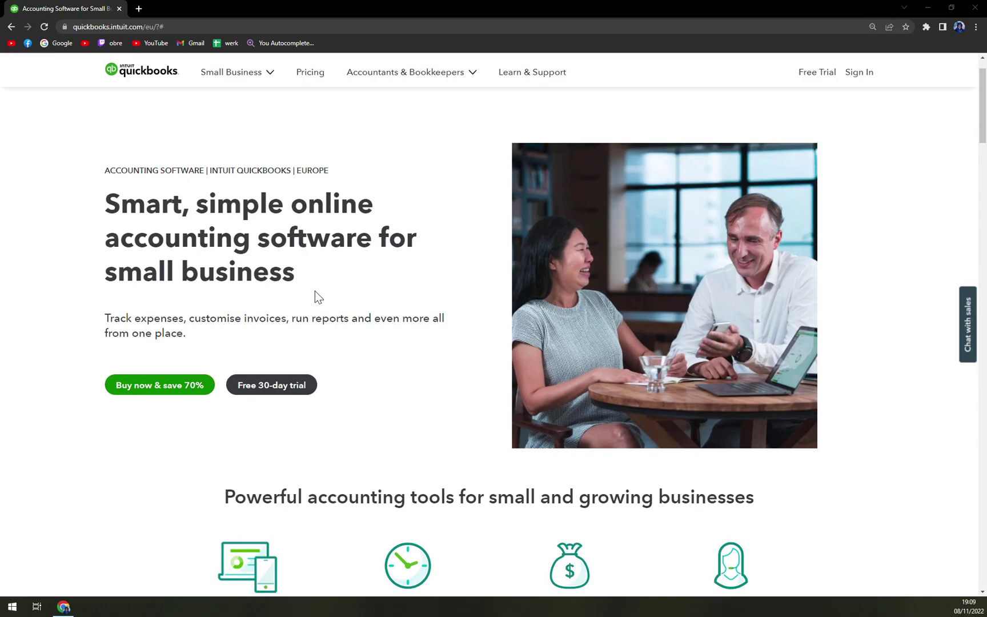
pyautogui.scroll(-2, 316, 290)
pyautogui.scroll(-1, 312, 299)
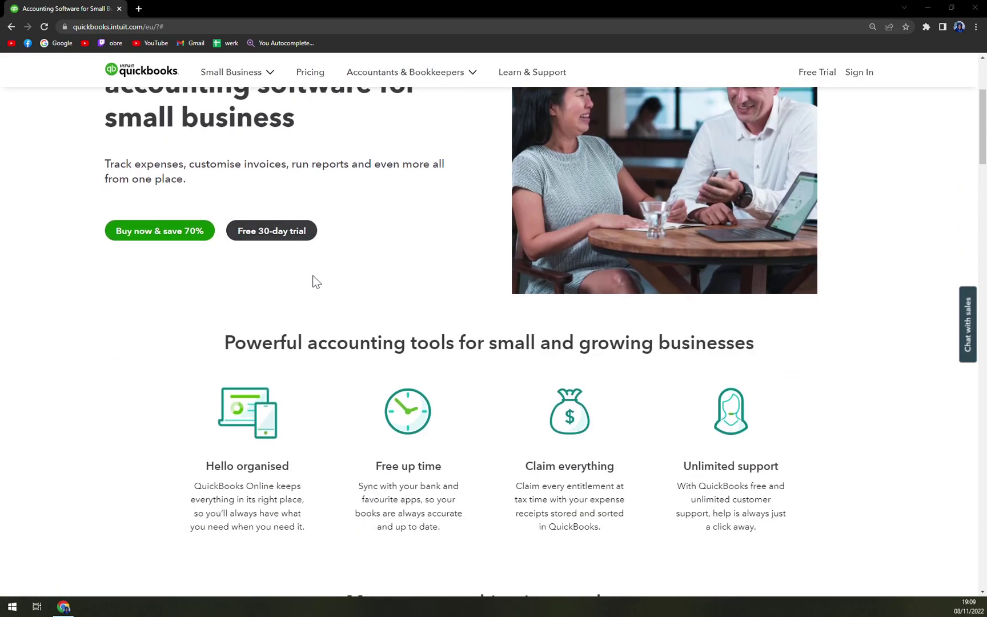
pyautogui.scroll(-1, 312, 281)
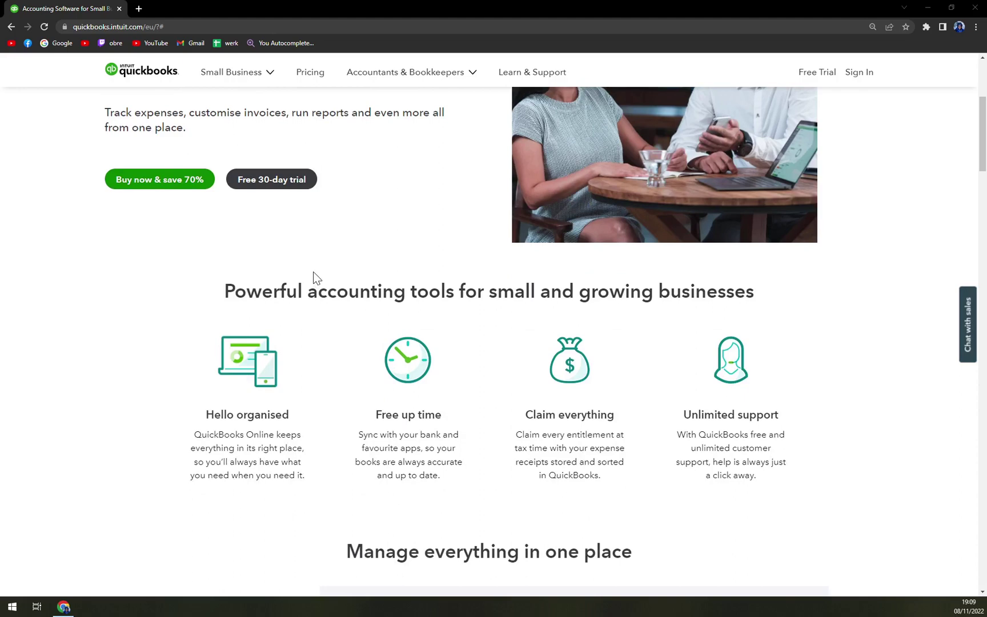
pyautogui.scroll(-2, 313, 272)
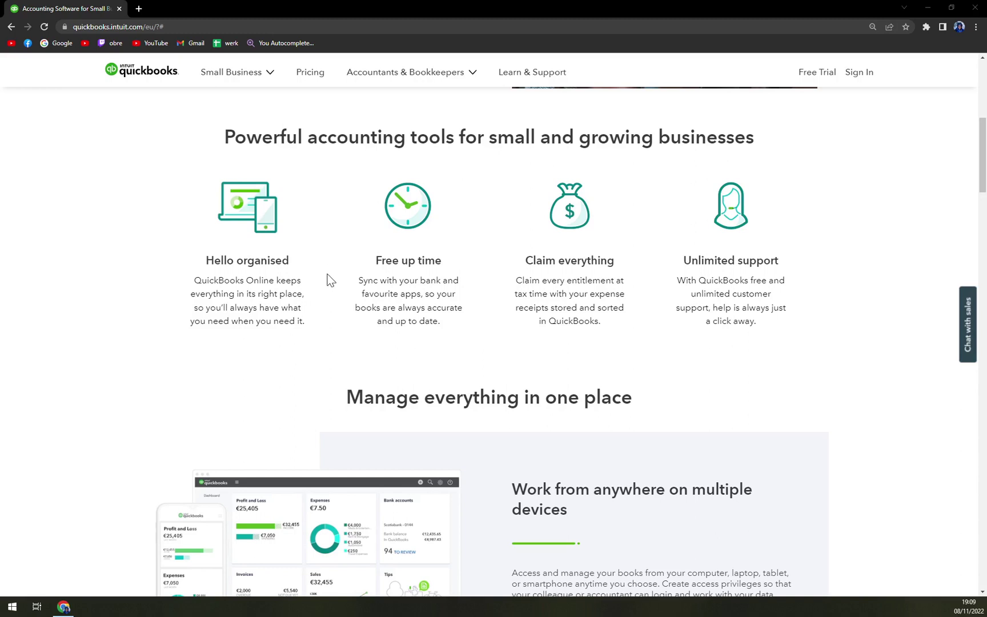
pyautogui.scroll(-2, 325, 269)
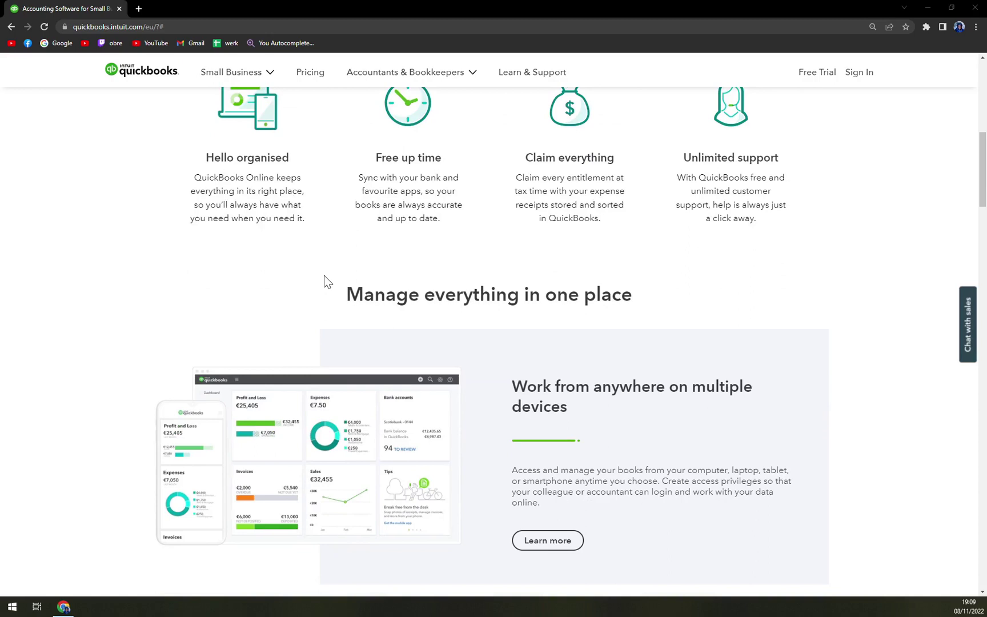
pyautogui.scroll(-4, 326, 270)
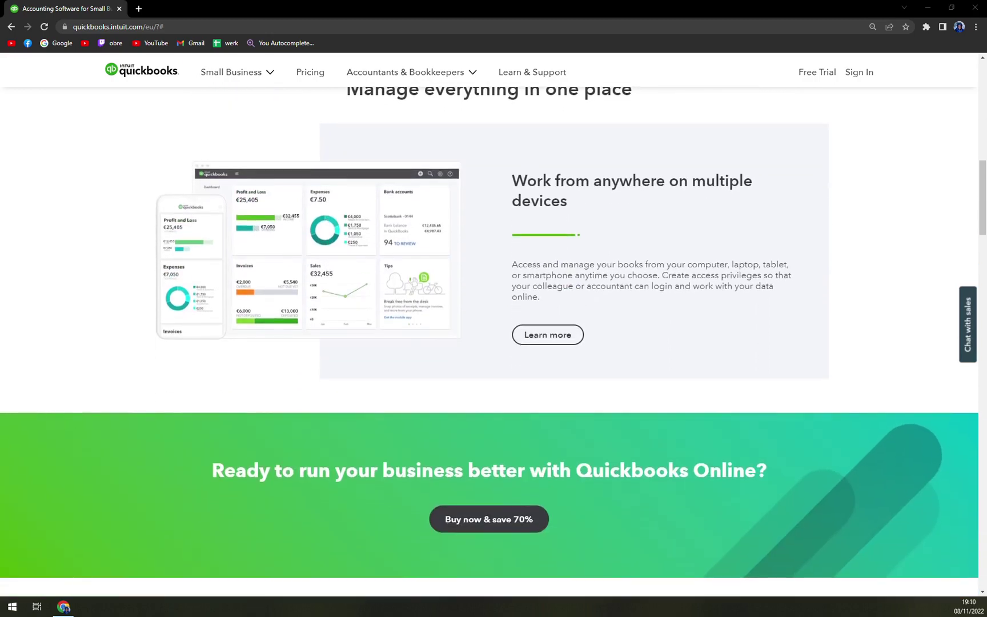
pyautogui.scroll(3, 381, 246)
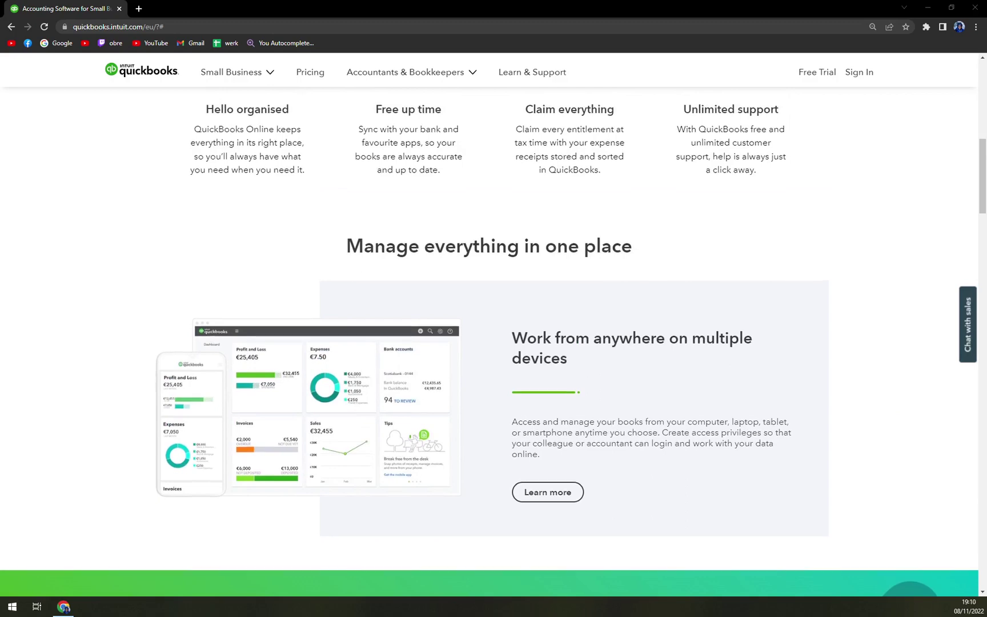
pyautogui.scroll(3, 396, 244)
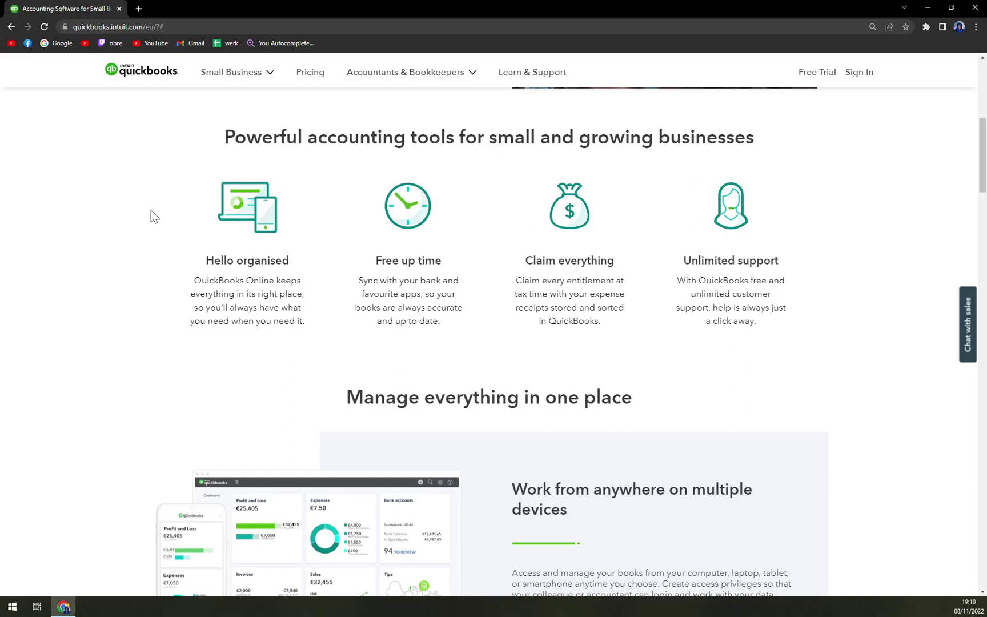
pyautogui.scroll(1, 170, 206)
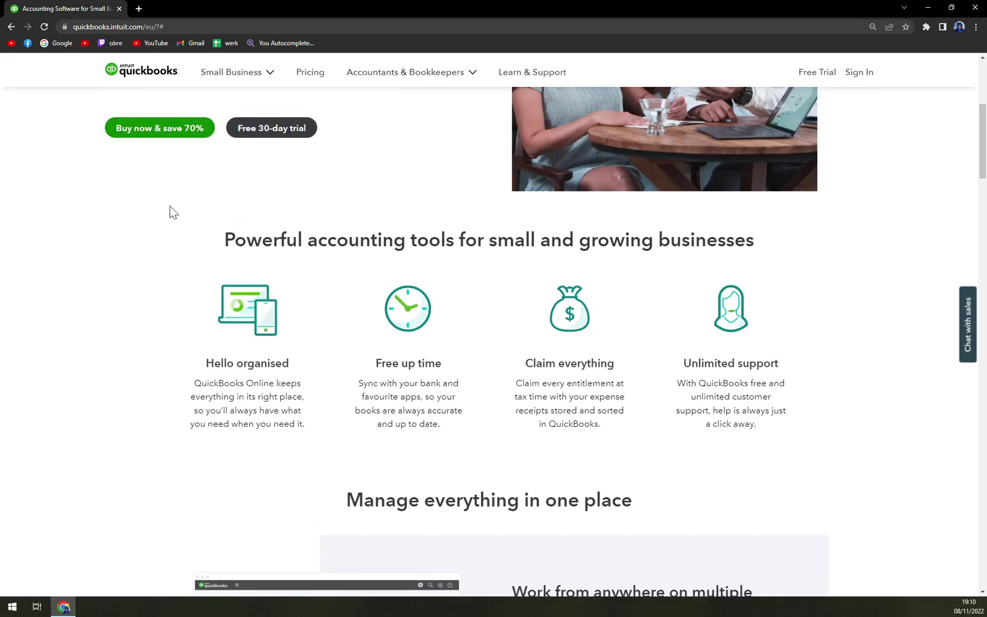
pyautogui.scroll(3, 168, 210)
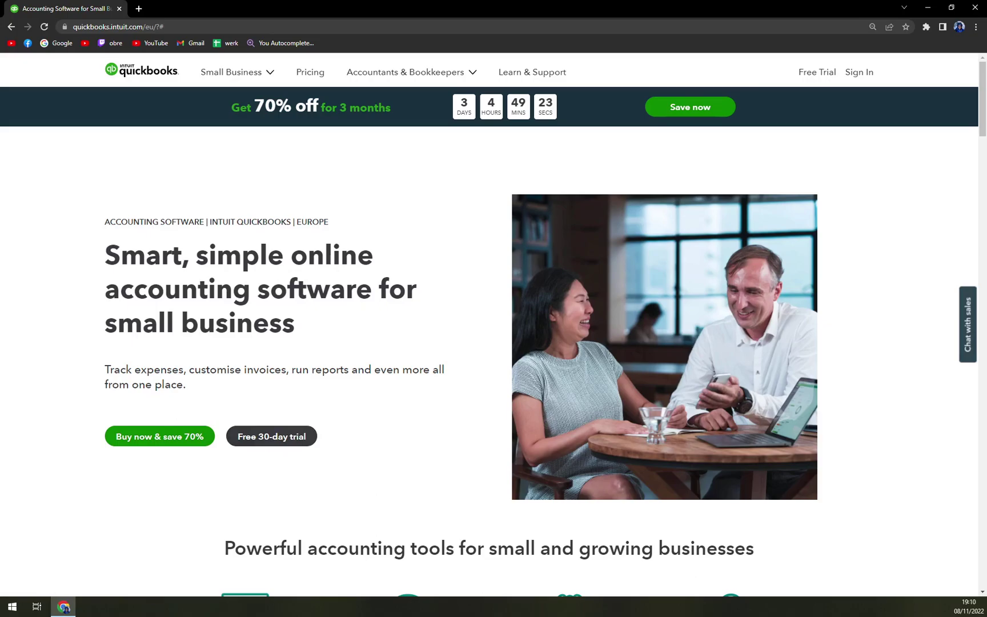
pyautogui.moveTo(283, 12); pyautogui.dragTo(299, 1)
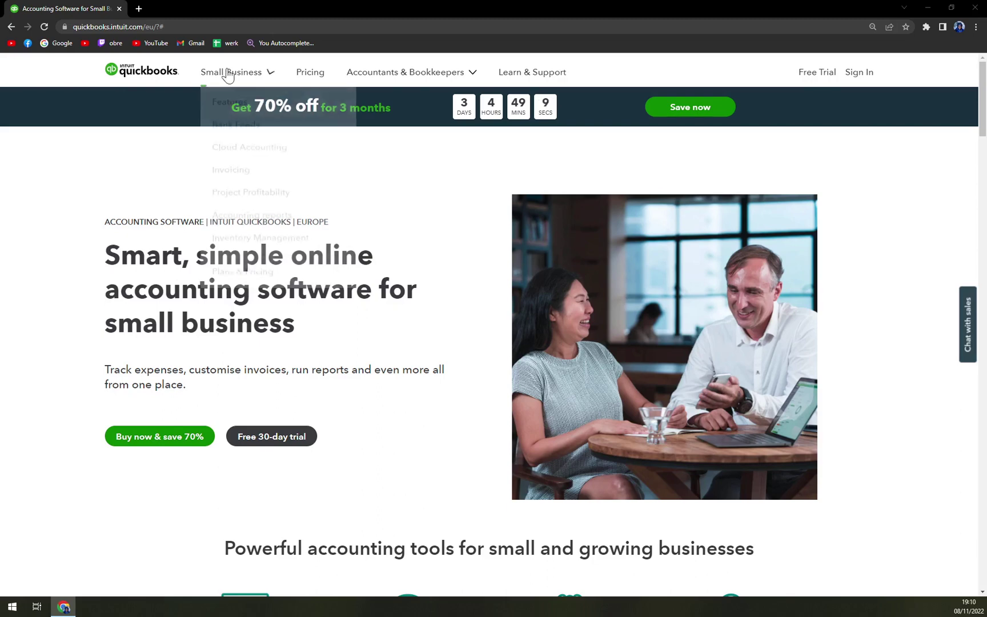
# Go to the Pricing page and highlight its 'Get 70% off' headline.
pyautogui.click(296, 72)
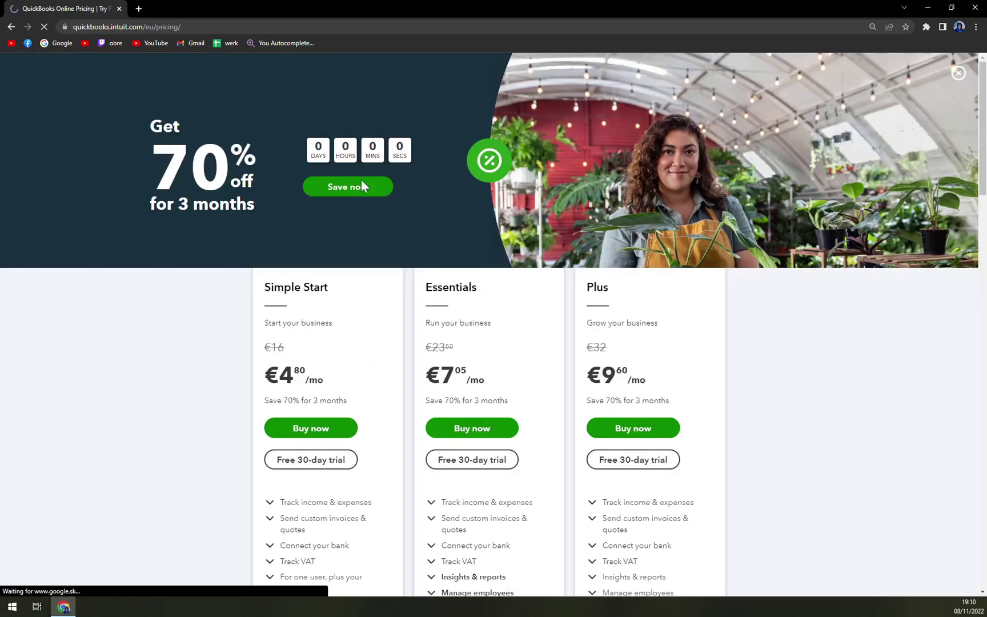
pyautogui.scroll(-2, 654, 324)
pyautogui.scroll(2, 621, 177)
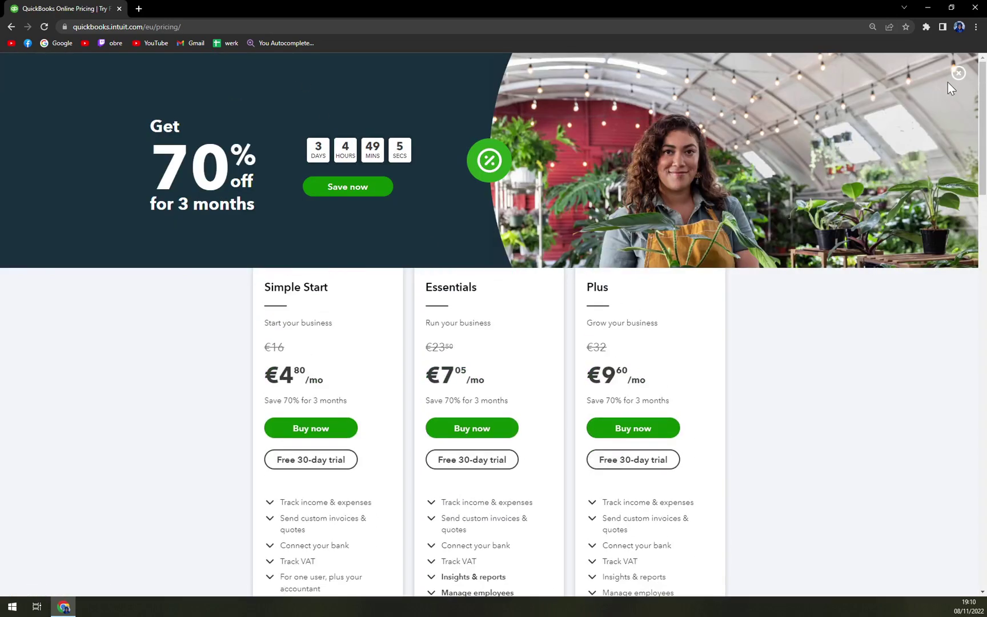
pyautogui.moveTo(152, 126); pyautogui.dragTo(264, 172)
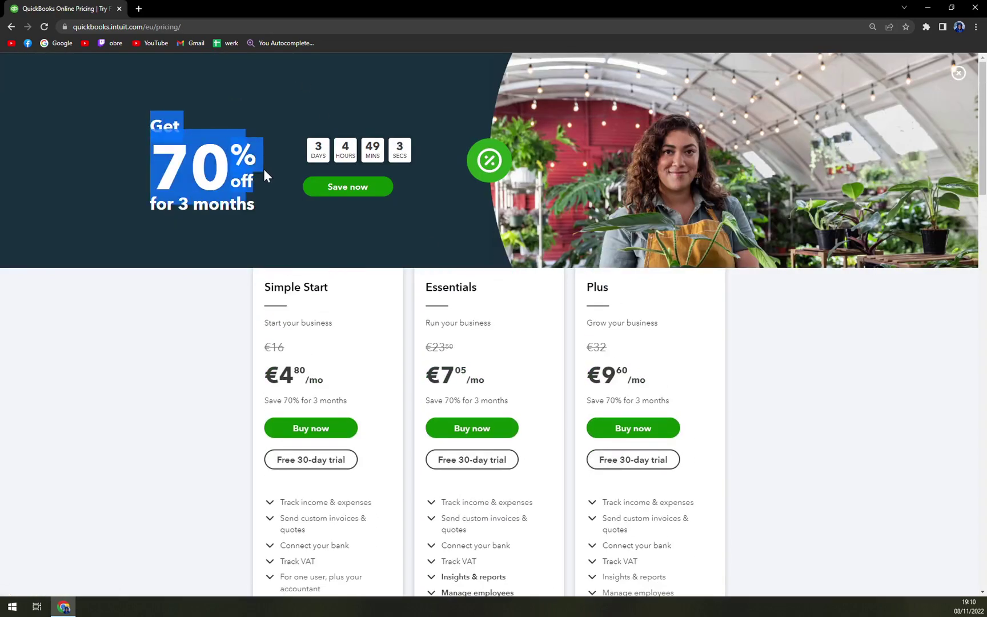
pyautogui.scroll(-2, 749, 181)
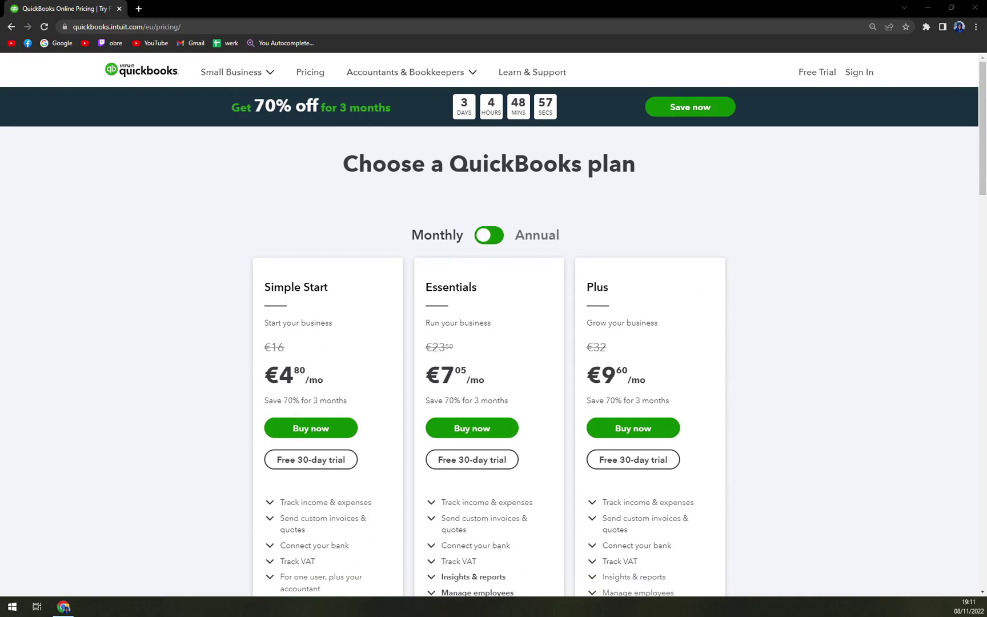
# Toggle plans to annual and back to monthly, then highlight the Simple Start price.
pyautogui.click(501, 237)
pyautogui.click(501, 236)
pyautogui.scroll(-2, 327, 236)
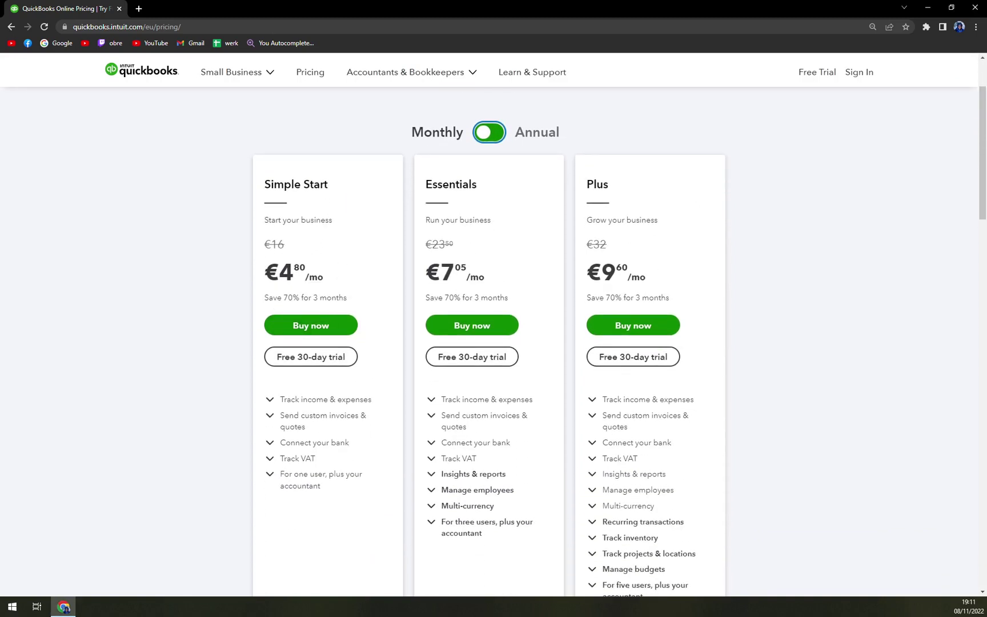
pyautogui.moveTo(263, 296); pyautogui.dragTo(349, 299)
pyautogui.click(351, 299)
# Highlight Simple Start's price and savings note, then switch all plans to annual billing.
pyautogui.moveTo(261, 268); pyautogui.dragTo(346, 288)
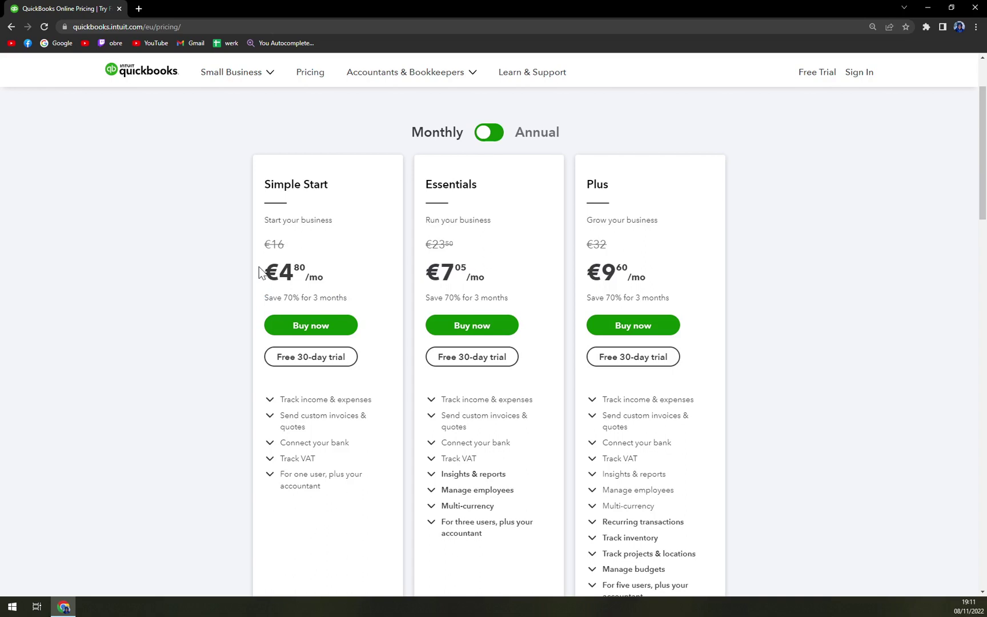
pyautogui.click(341, 275)
pyautogui.moveTo(264, 271); pyautogui.dragTo(324, 282)
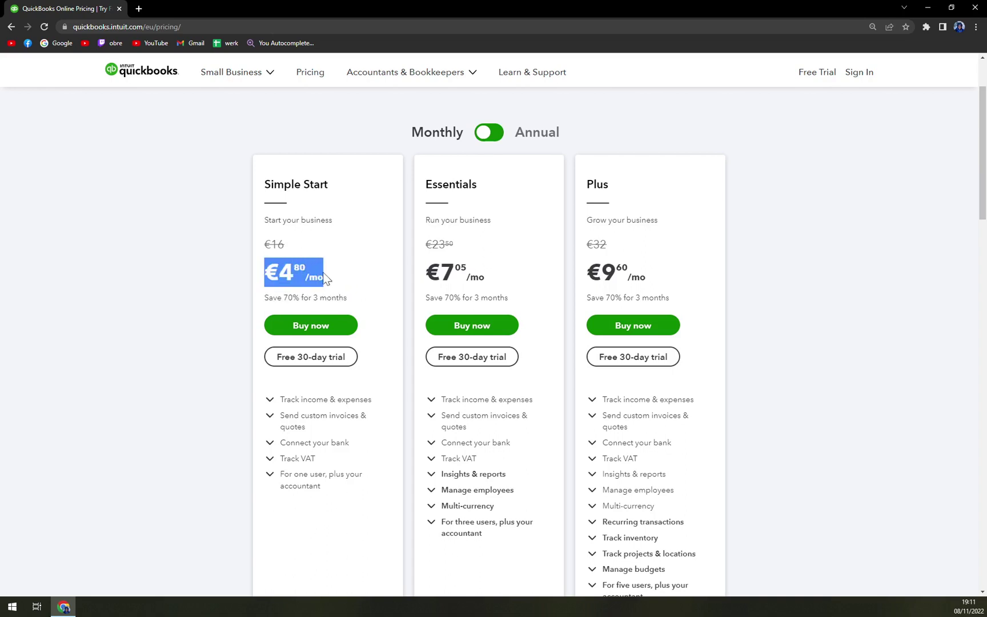
pyautogui.click(350, 278)
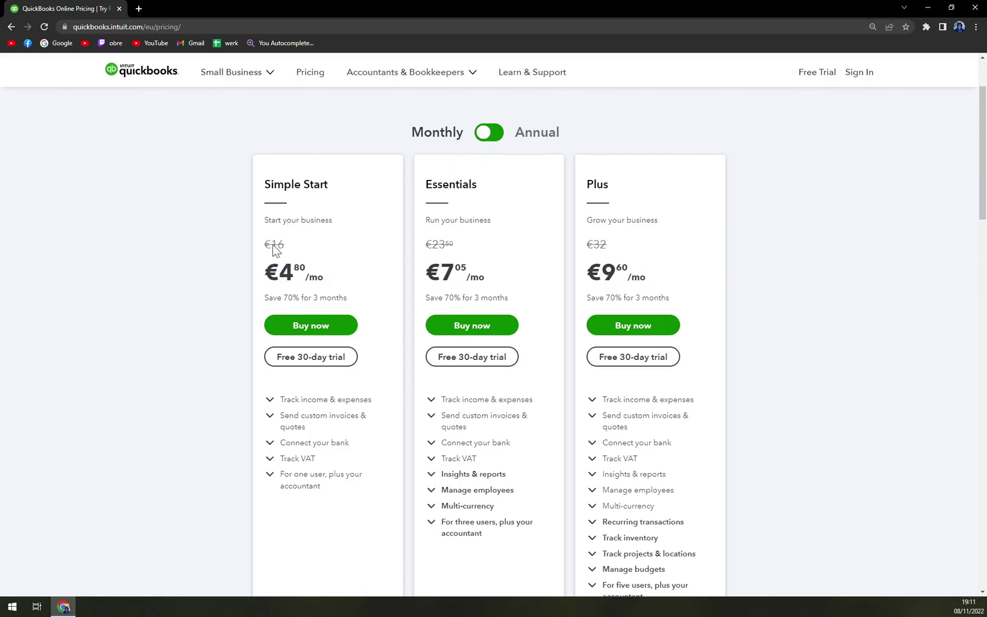
pyautogui.click(482, 139)
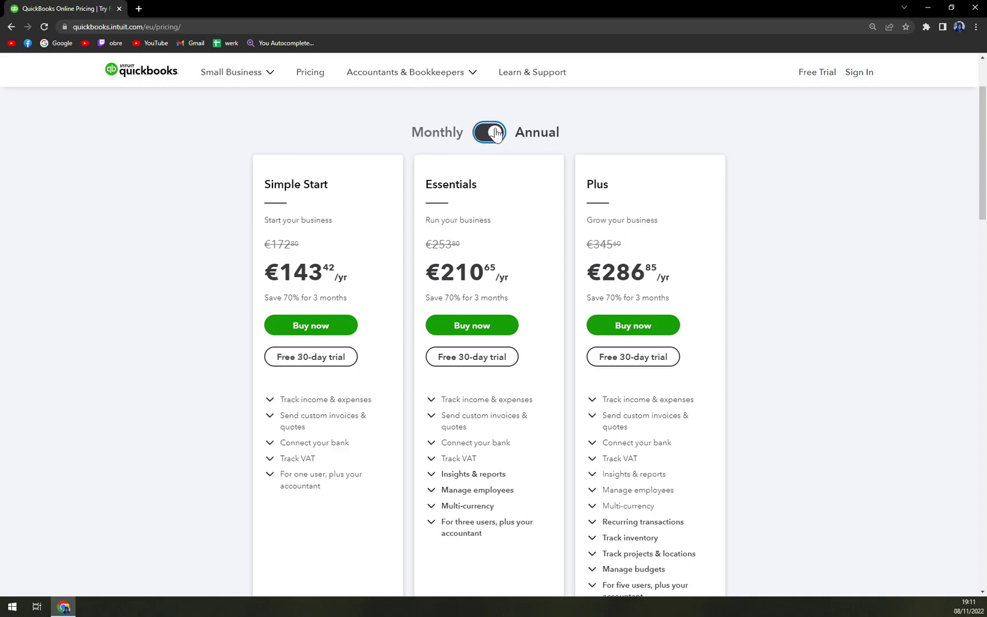
# Return to monthly billing, then highlight and clear the Simple Start, Essentials and Plus names.
pyautogui.click(496, 134)
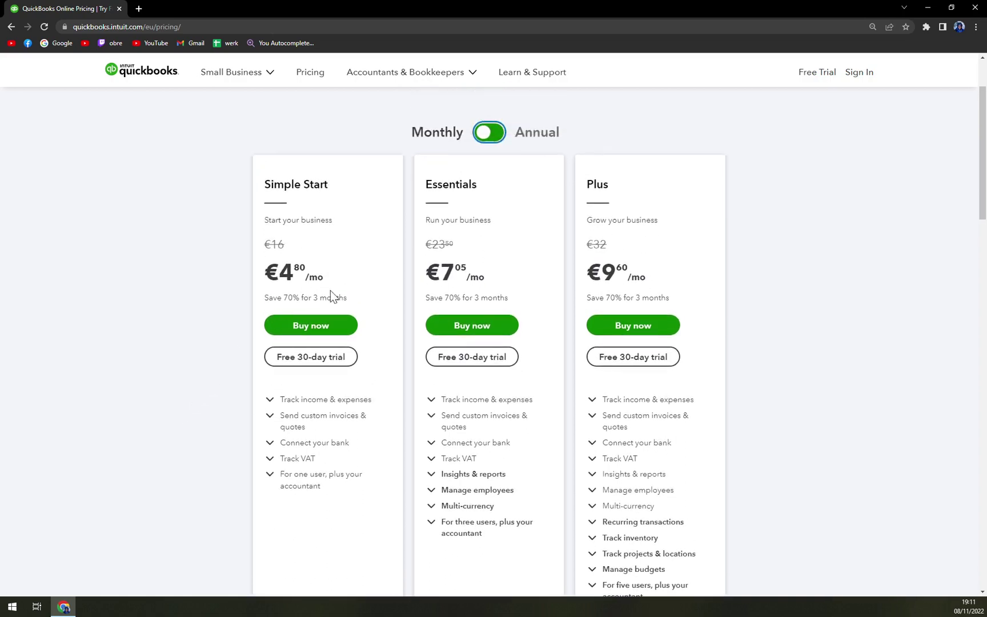
pyautogui.tripleClick(277, 185)
pyautogui.moveTo(425, 185); pyautogui.dragTo(689, 190)
pyautogui.click(647, 222)
pyautogui.scroll(-1, 615, 494)
pyautogui.scroll(-2, 618, 486)
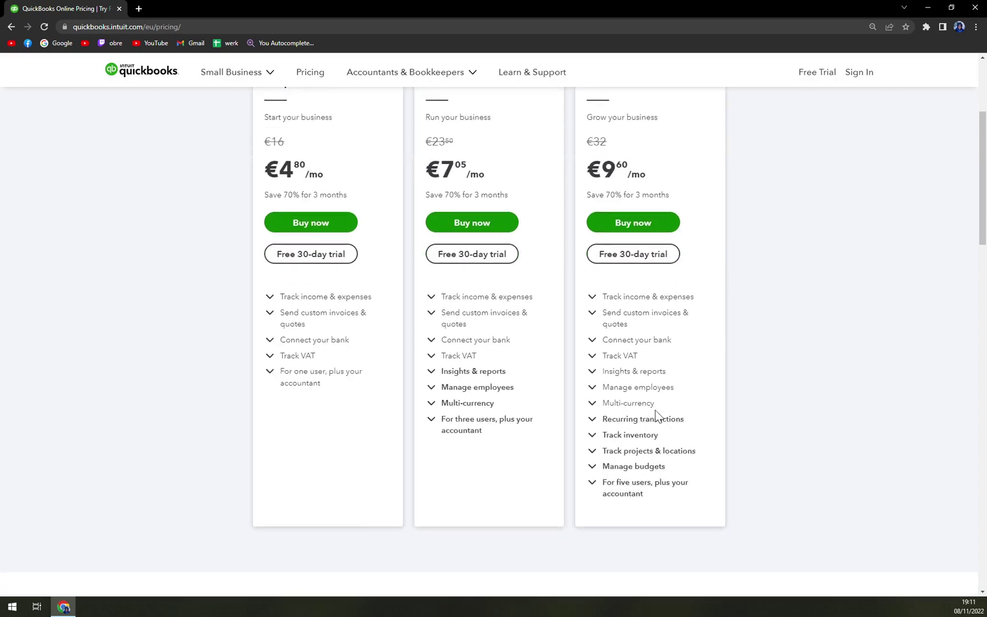
pyautogui.scroll(2, 586, 463)
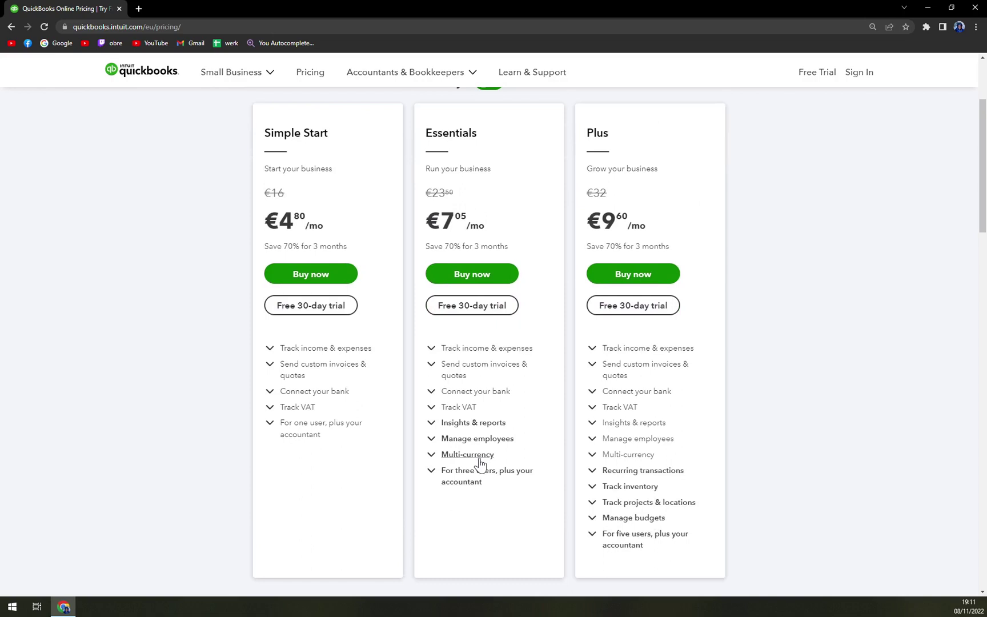